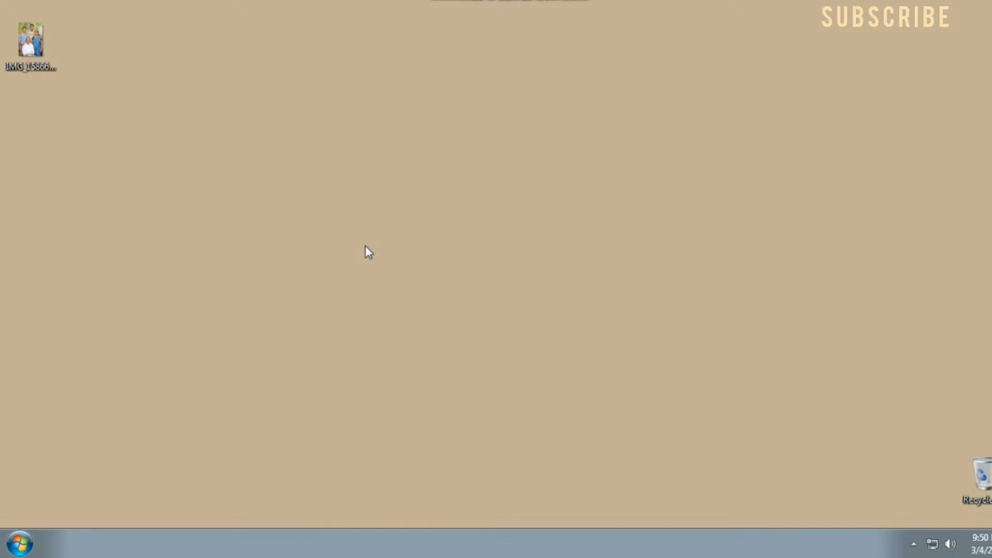
- Launch Epson Easy Photo Print, add the Desktop family photo and continue to layouts
key("super")
left_click(79, 209)
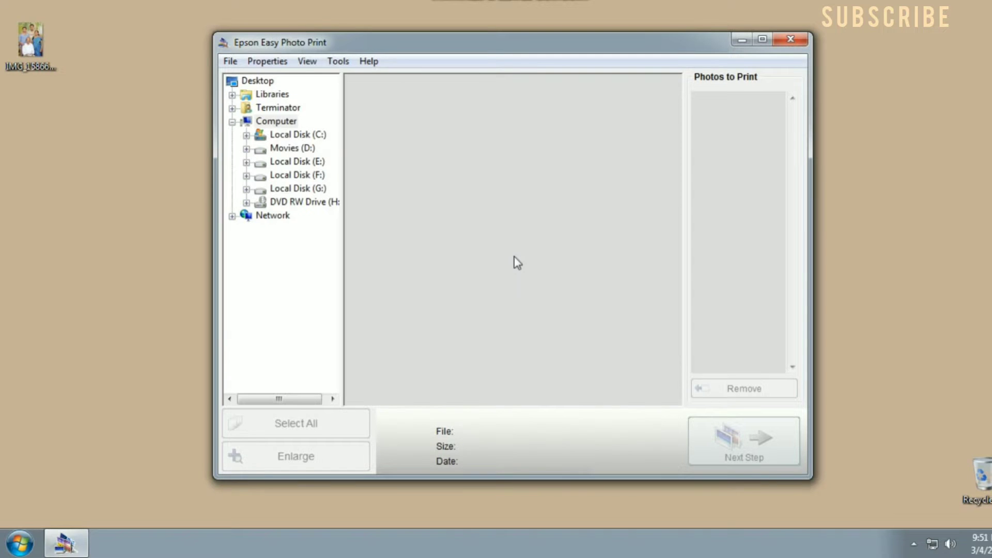
left_click(261, 81)
left_click(401, 120)
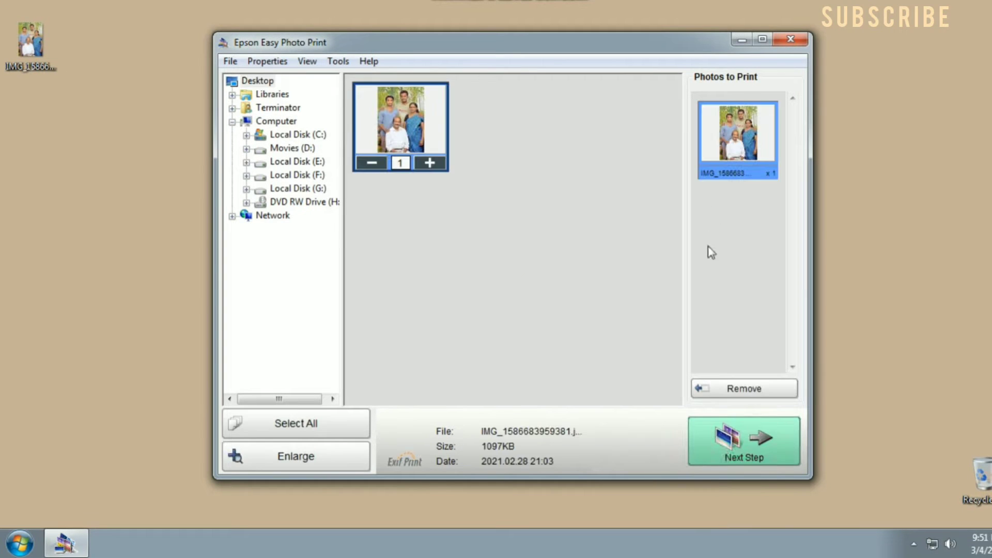
left_click(734, 454)
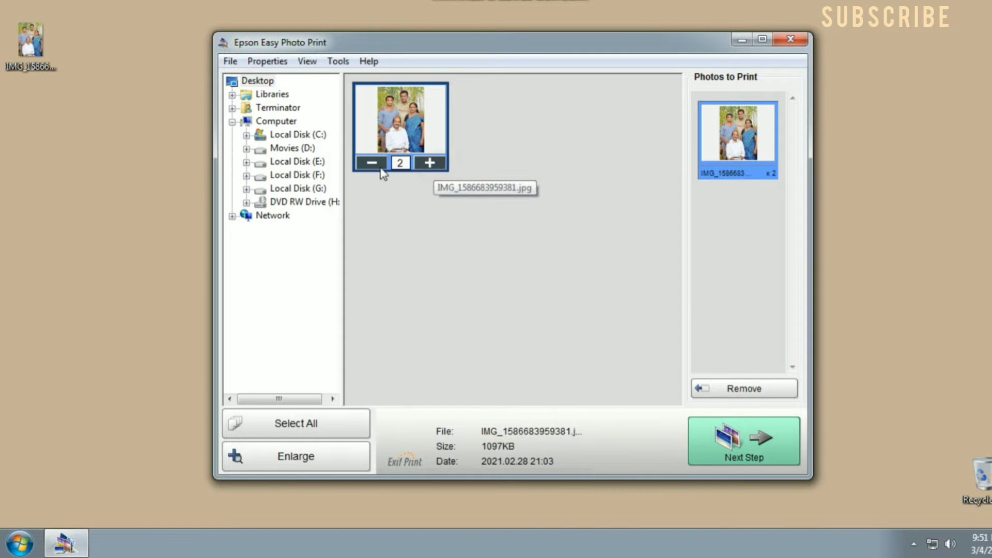
left_click(769, 445)
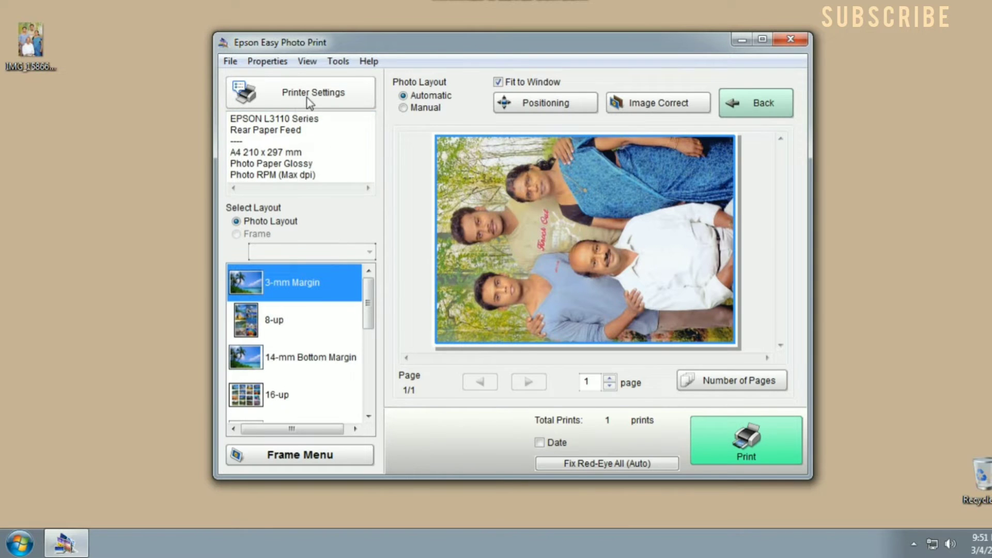
left_click(295, 95)
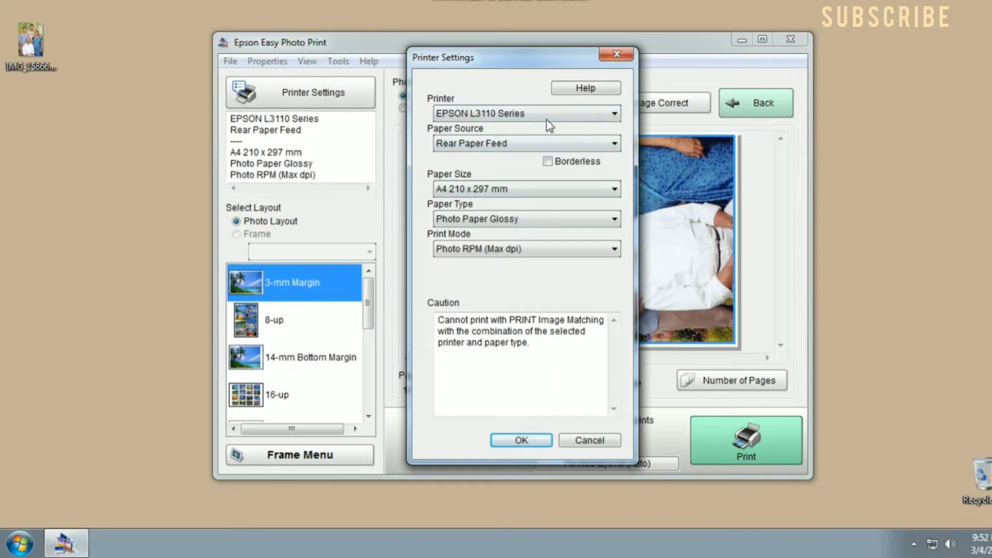
left_click(518, 118)
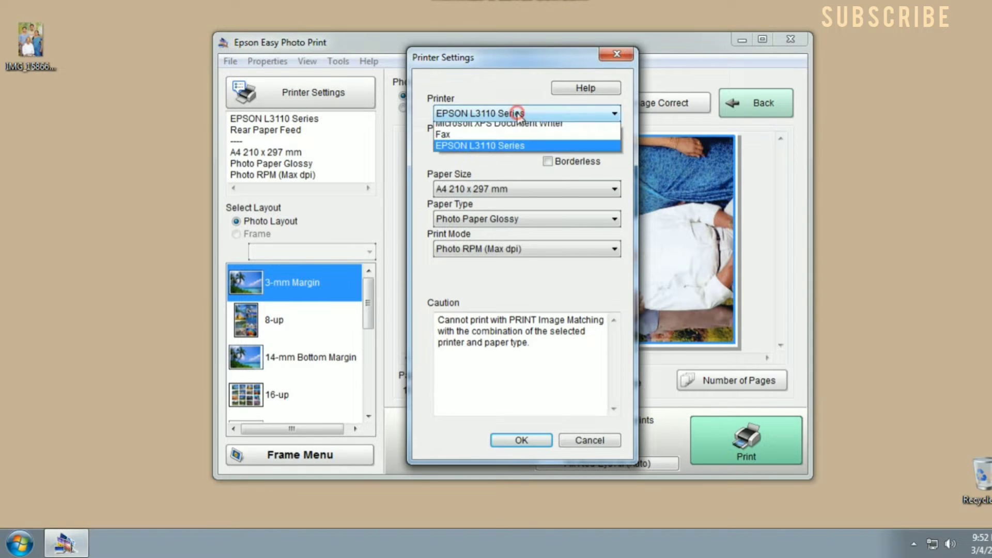
left_click(492, 150)
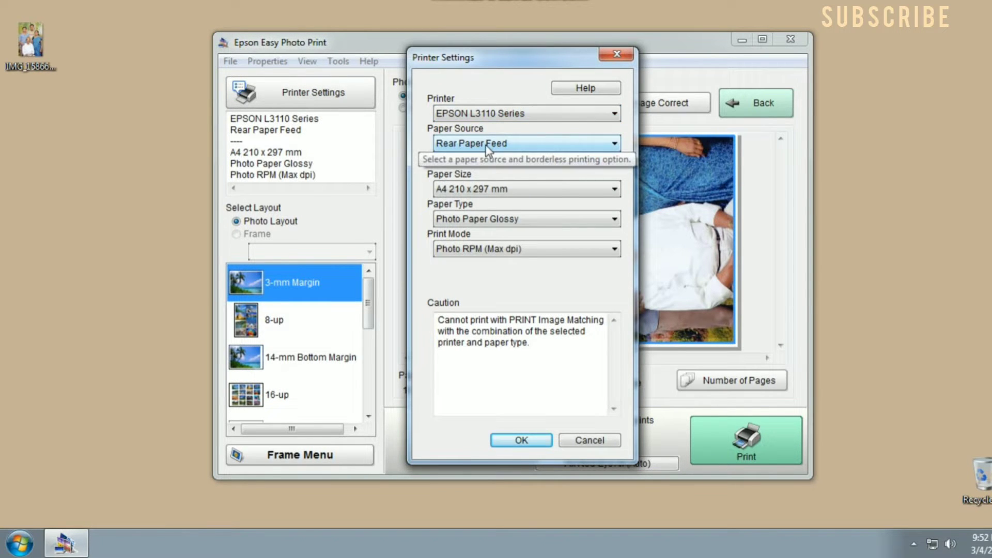
left_click(488, 145)
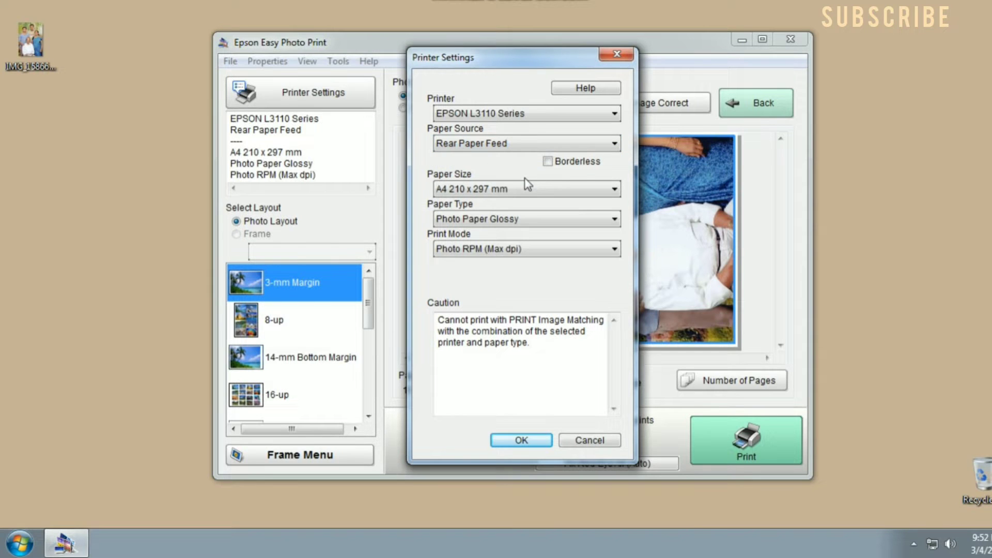
left_click(547, 162)
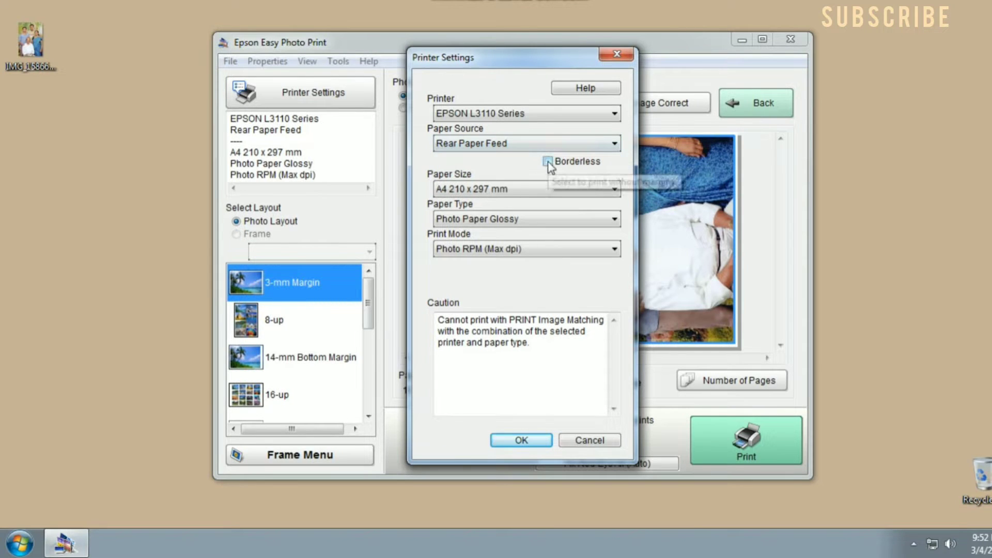
left_click(527, 189)
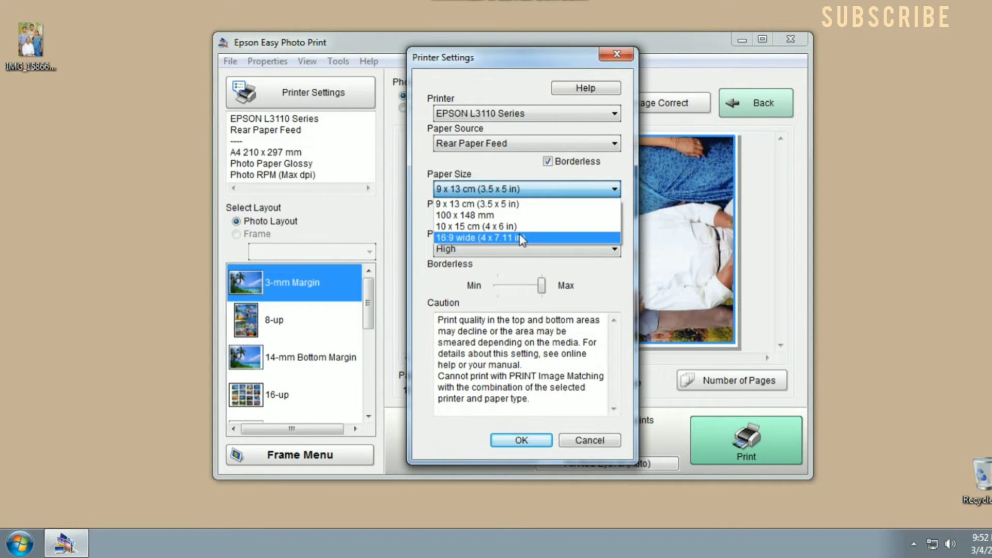
left_click(528, 205)
left_click(503, 190)
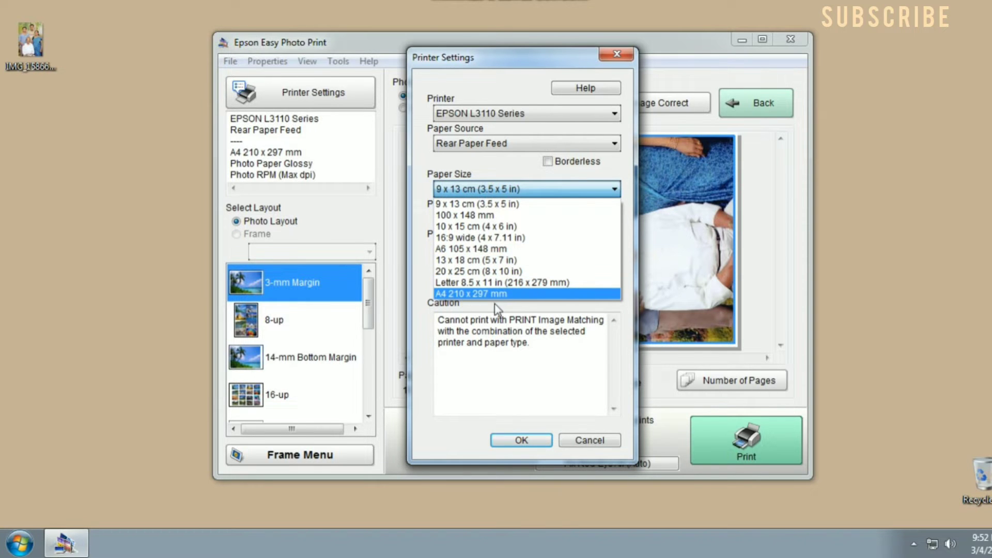
left_click(508, 295)
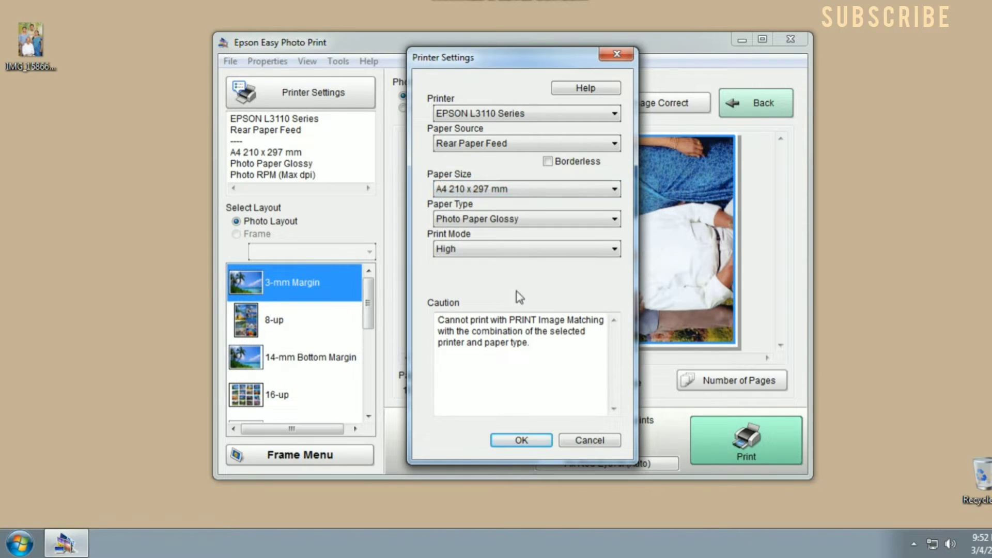
left_click(468, 220)
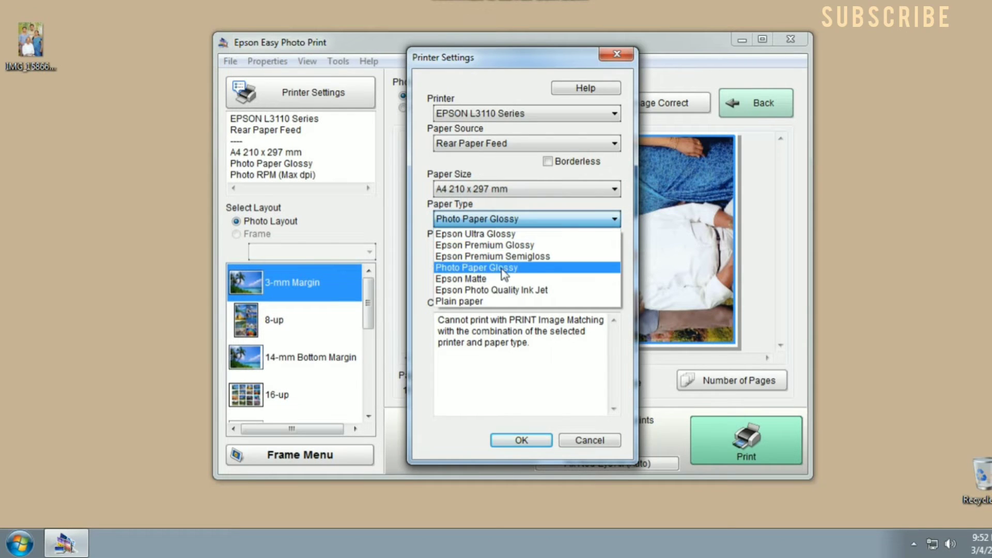
left_click(502, 269)
left_click(472, 249)
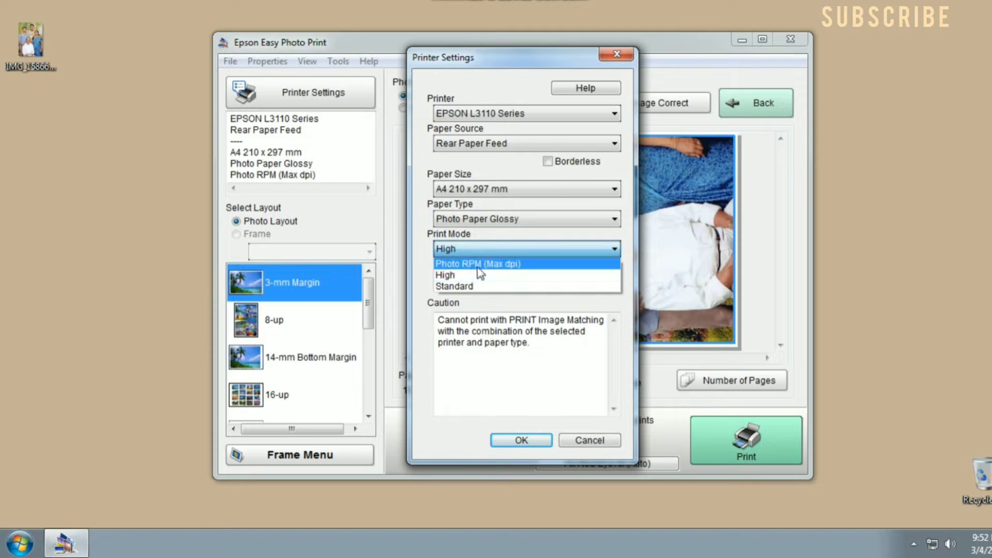
left_click(516, 264)
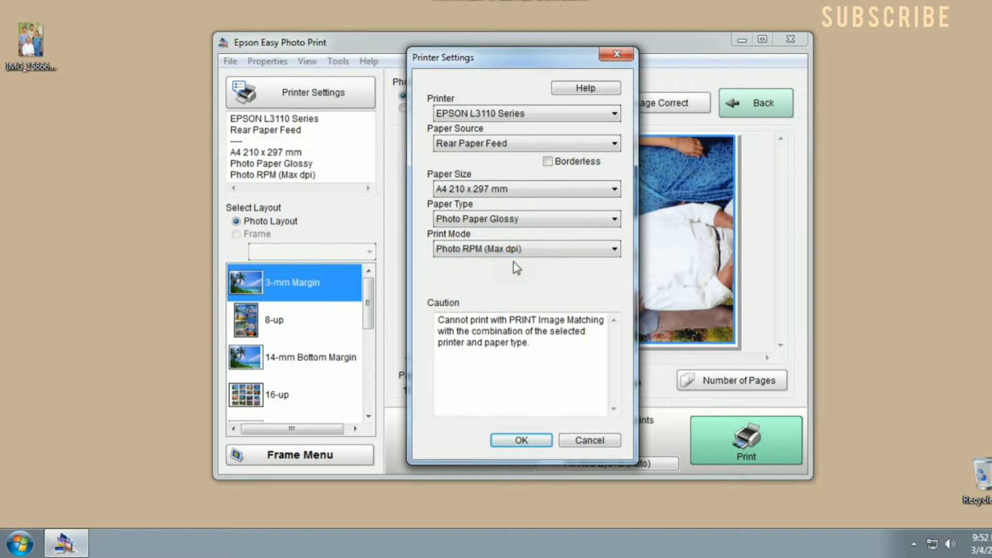
left_click(523, 441)
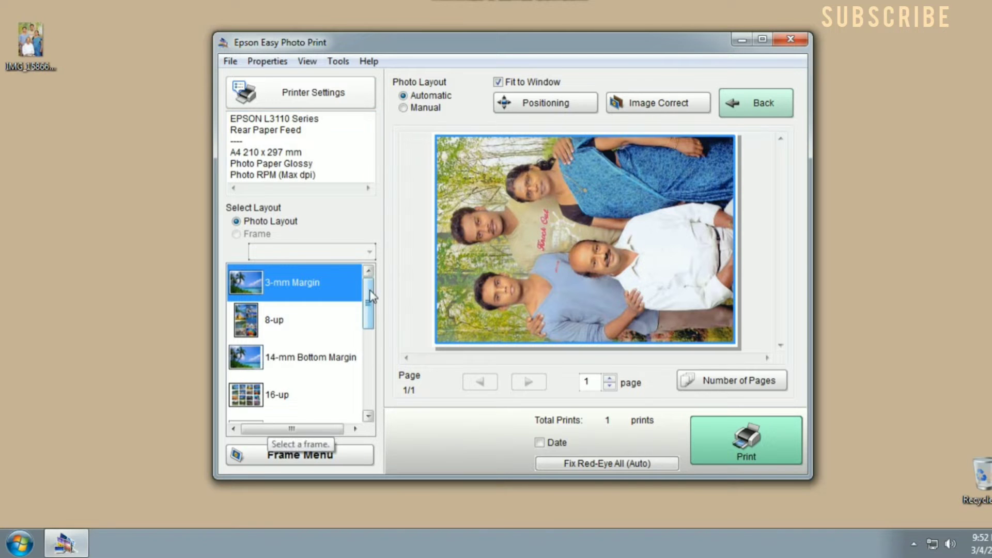
- Preview the 8-up, 14-mm Bottom Margin, 16-up and Index layouts, ending on a denser index grid
left_click_drag(371, 297, 356, 385)
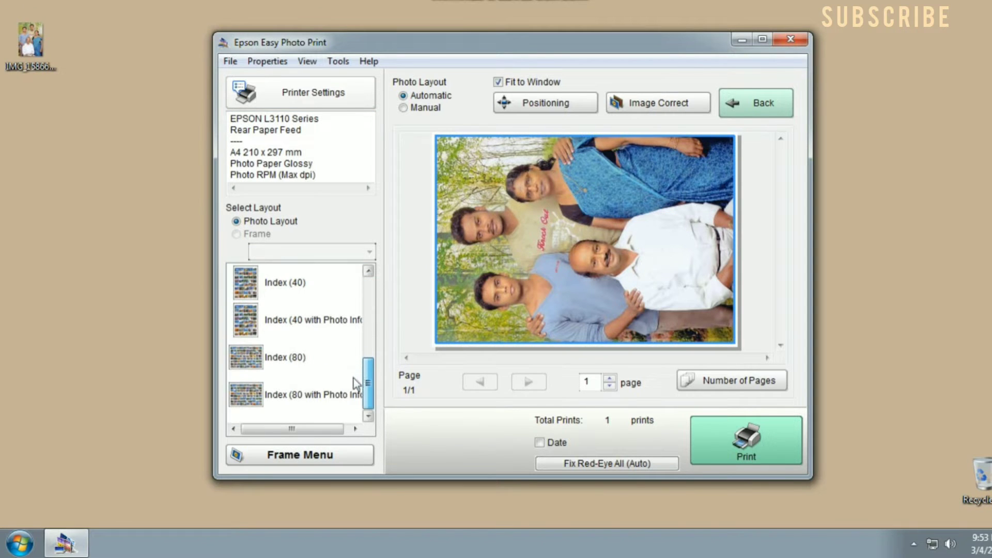
scroll(356, 385, "up", 1)
scroll(310, 352, "up", 10)
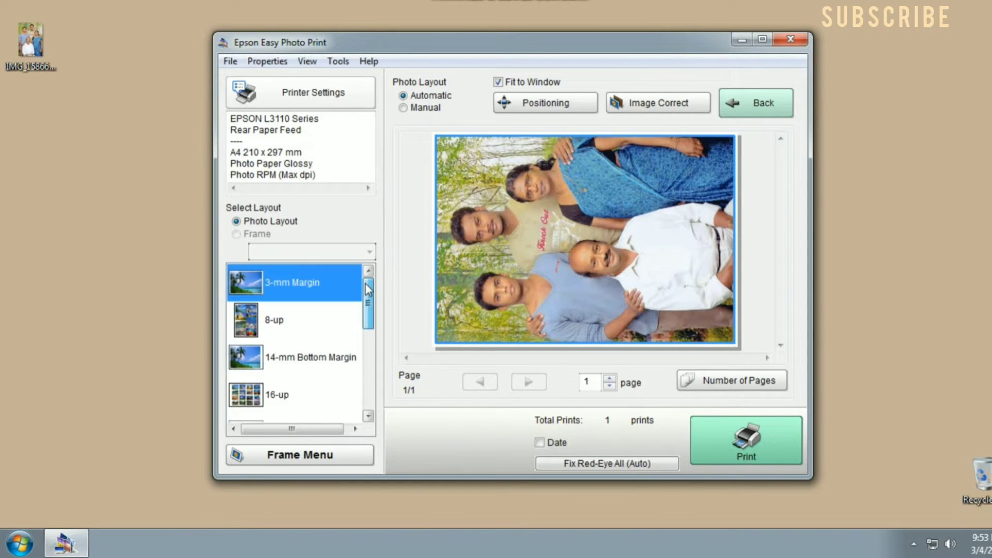
left_click(299, 324)
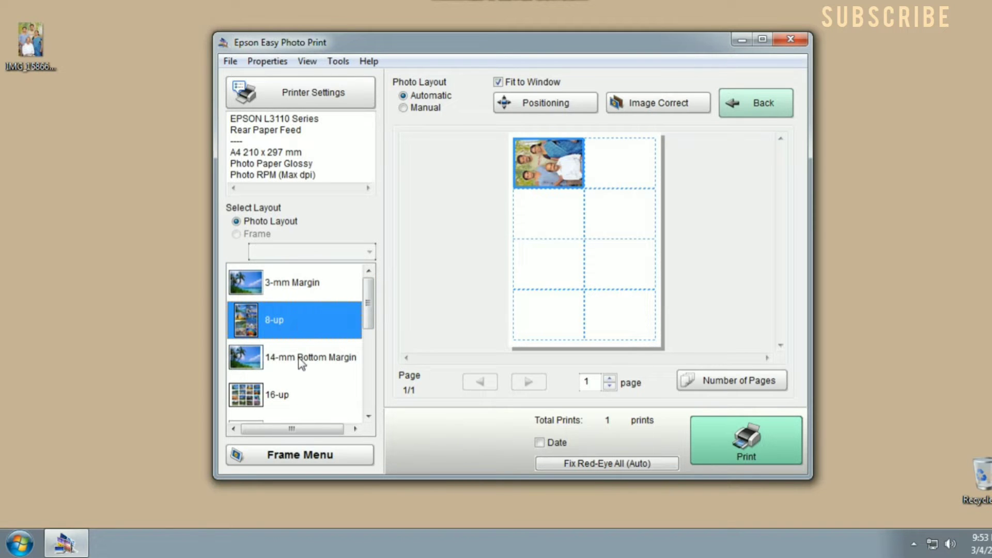
left_click(302, 359)
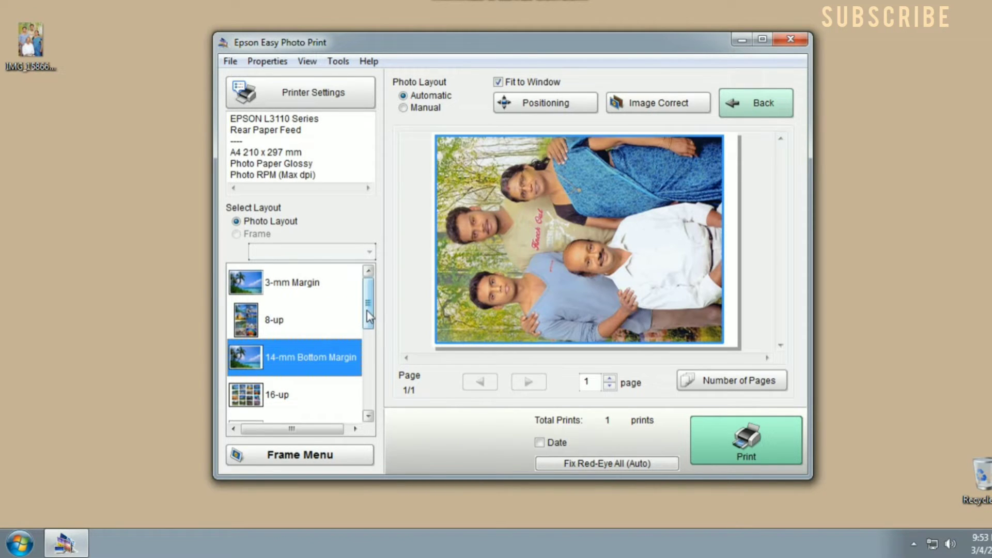
scroll(370, 333, "down", 1)
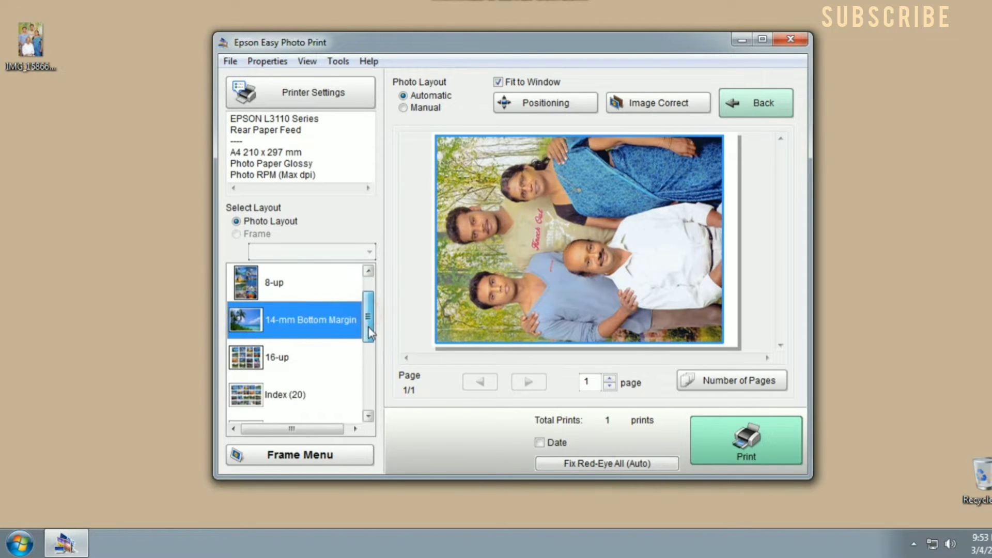
left_click(298, 357)
left_click(288, 388)
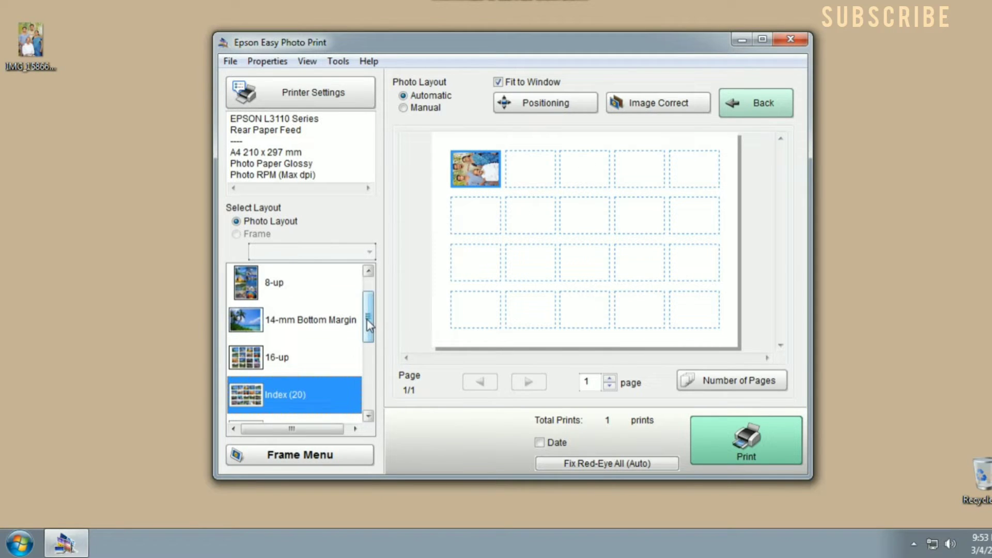
scroll(288, 382, "down", 2)
left_click(301, 349)
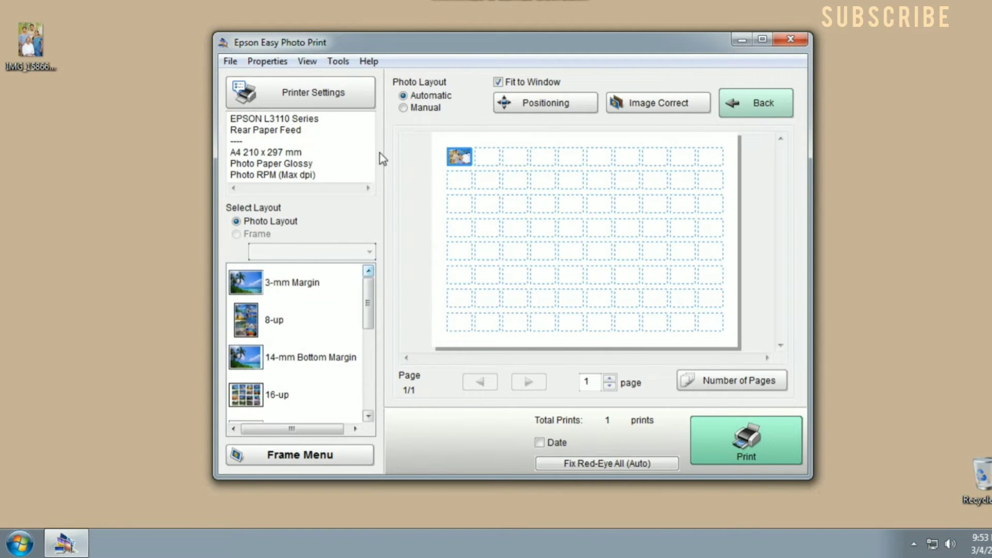
- Select the 16-up layout and manually place the family photo in its top-left frame
left_click(404, 108)
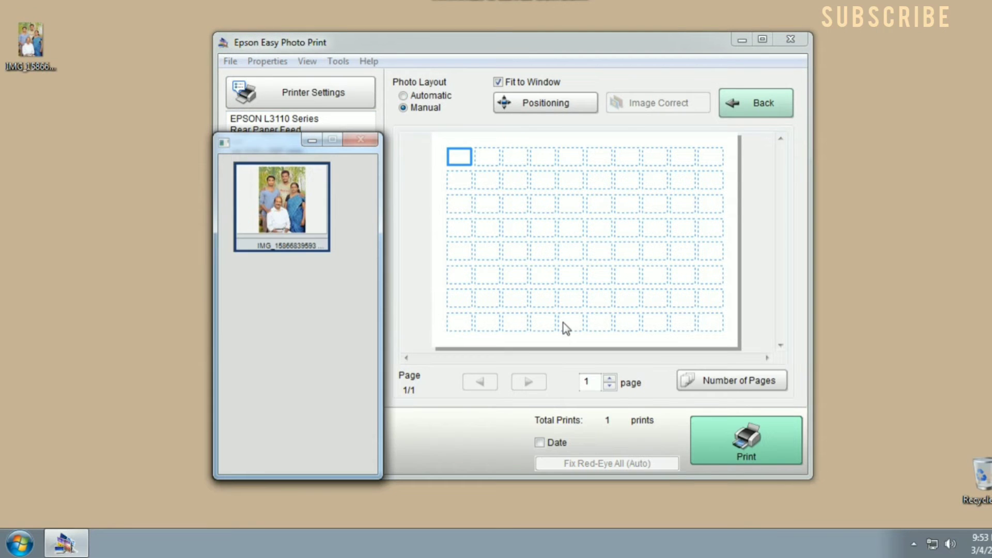
left_click(303, 205)
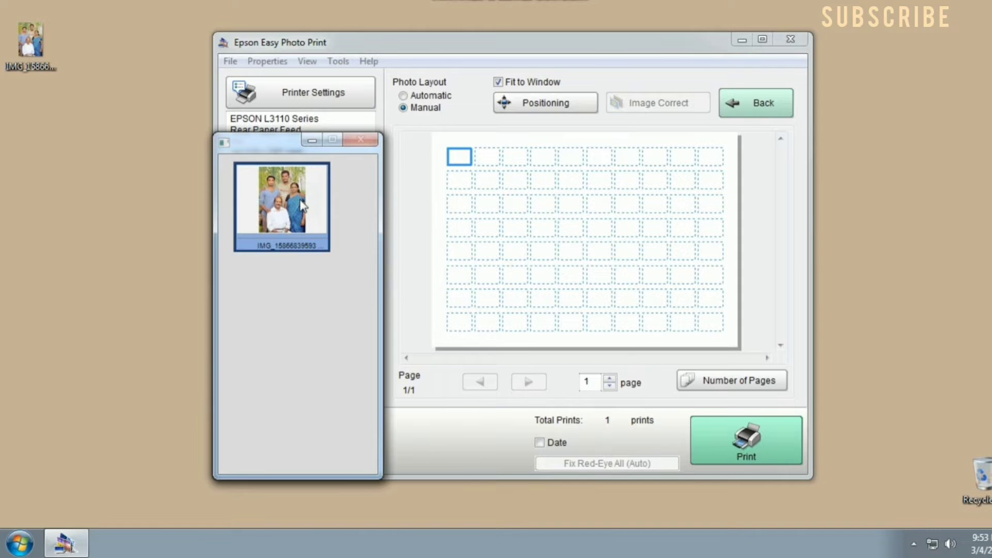
left_click(305, 397)
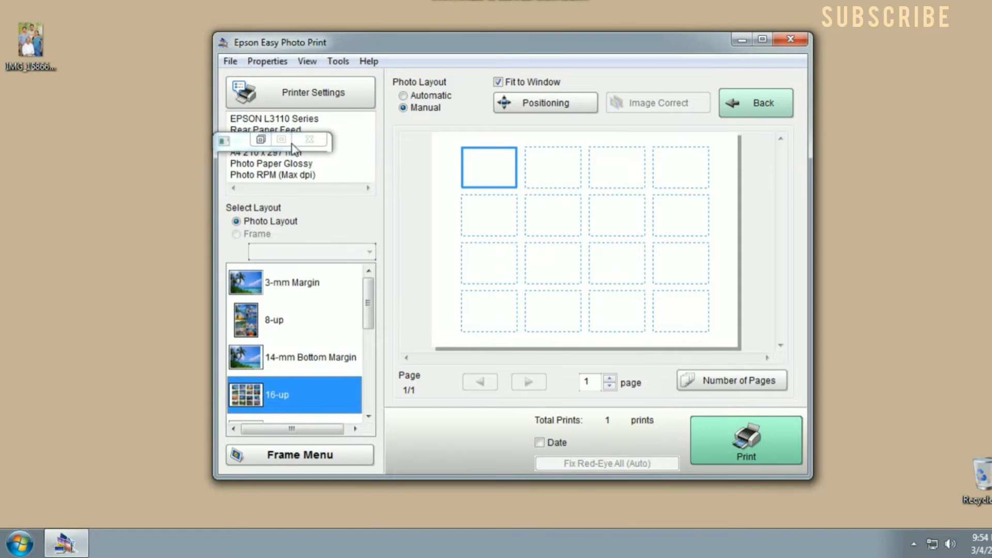
left_click(261, 139)
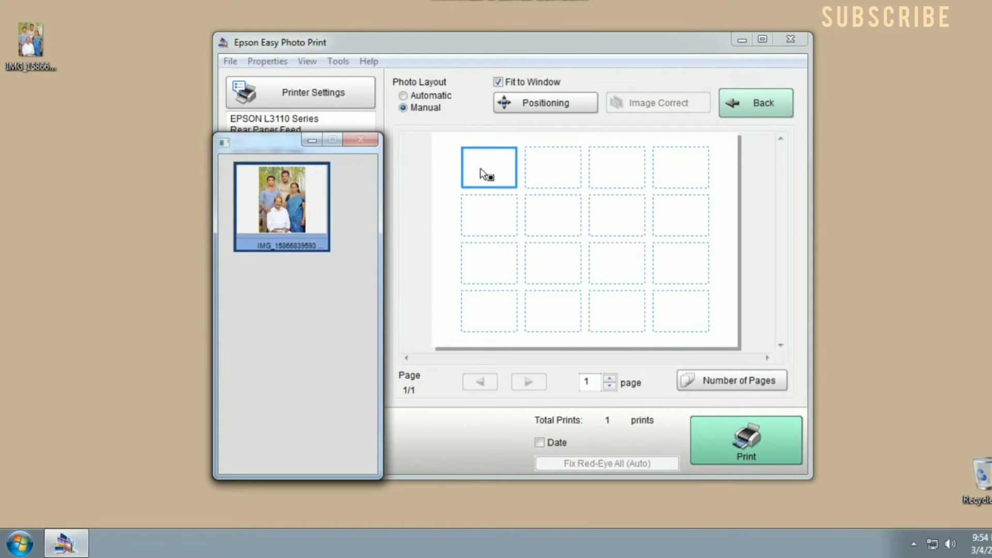
left_click_drag(480, 169, 481, 170)
- Switch to the single-photo 3-mm Margin layout and toggle the Fit to Window preview
left_click(279, 283)
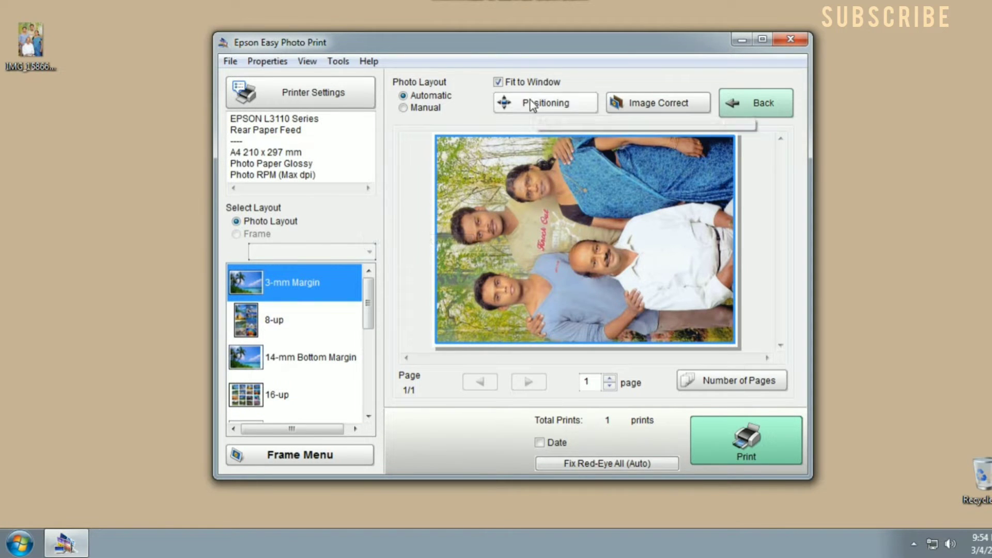
left_click(510, 84)
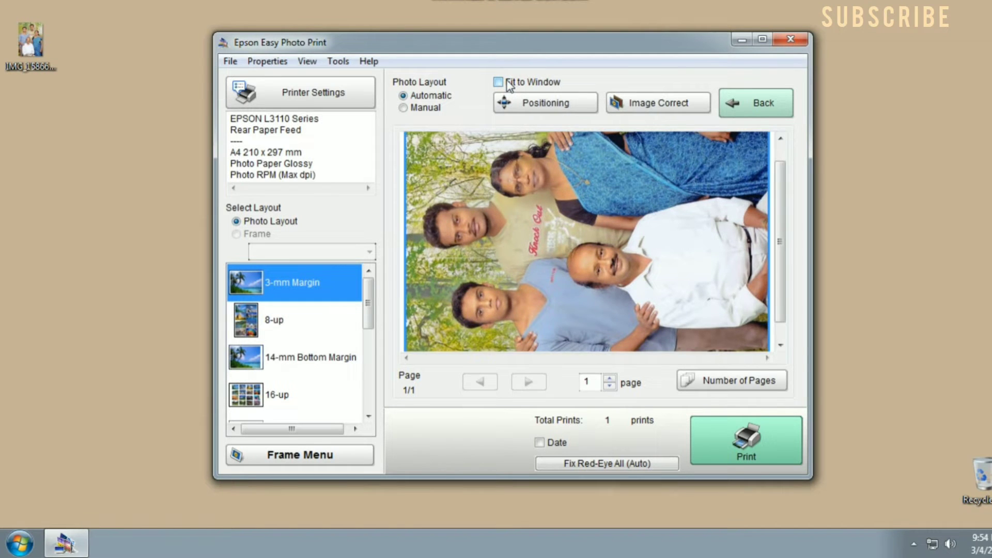
left_click(510, 85)
- Try the move and rotate controls in Positioning, then set the photo's magnification to 96%
left_click(543, 104)
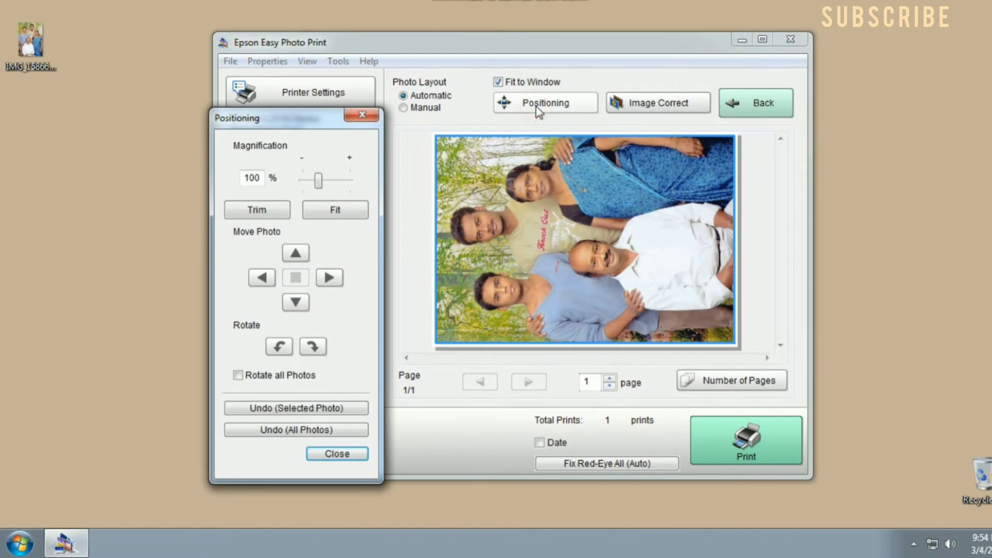
left_click(303, 254)
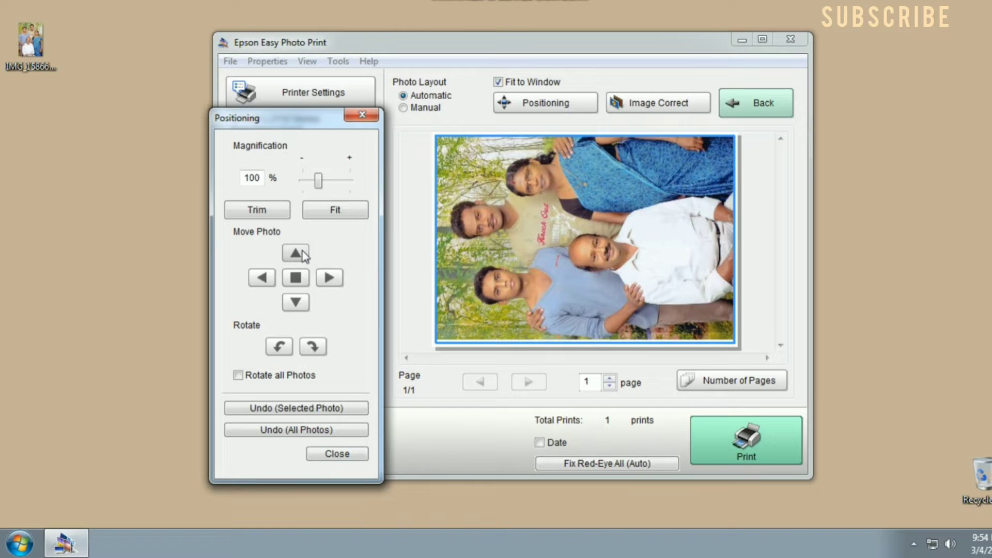
left_click(296, 304)
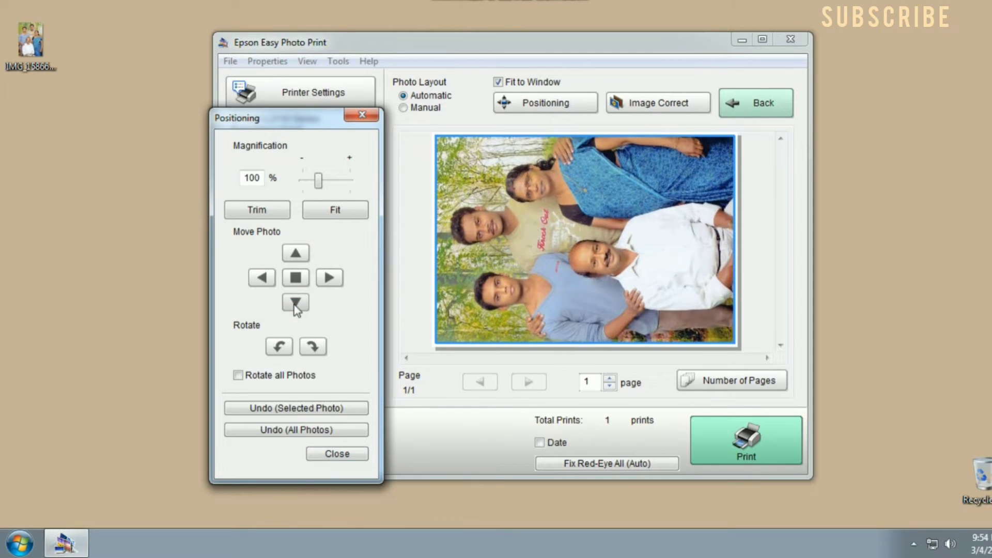
left_click(328, 282)
left_click(297, 281)
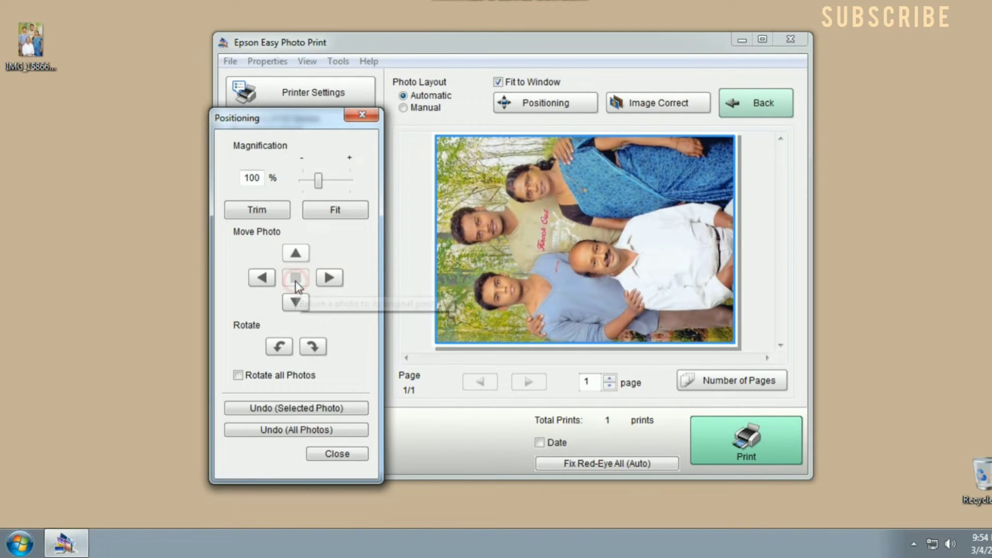
left_click(313, 347)
left_click(313, 347)
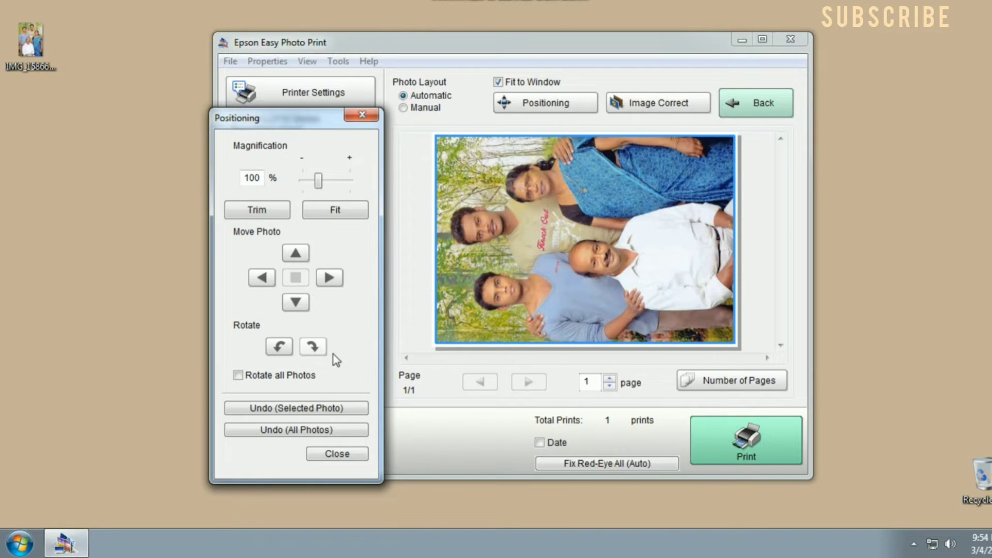
mouse_move(318, 181)
left_mouse_down()
mouse_move(331, 181)
mouse_move(319, 201)
left_mouse_up()
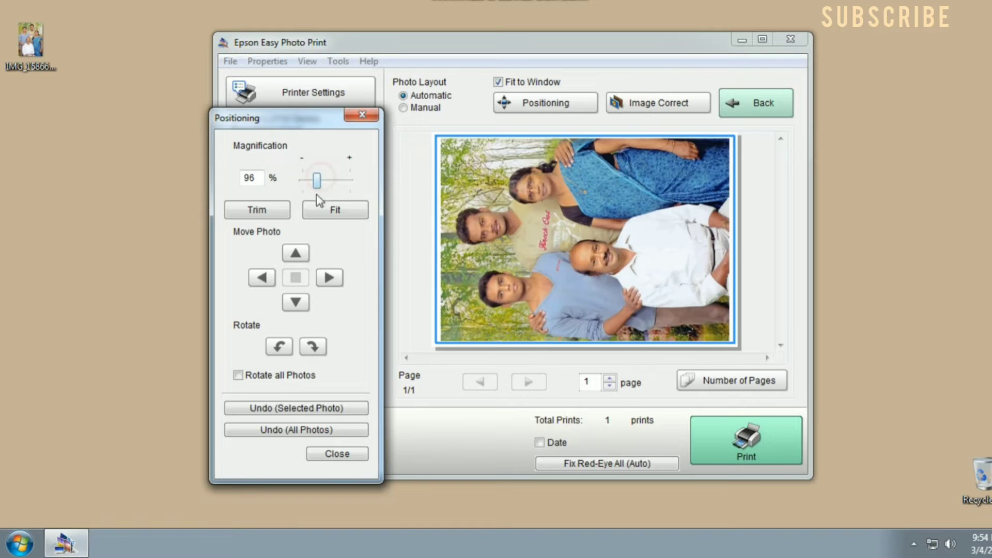
left_click(328, 455)
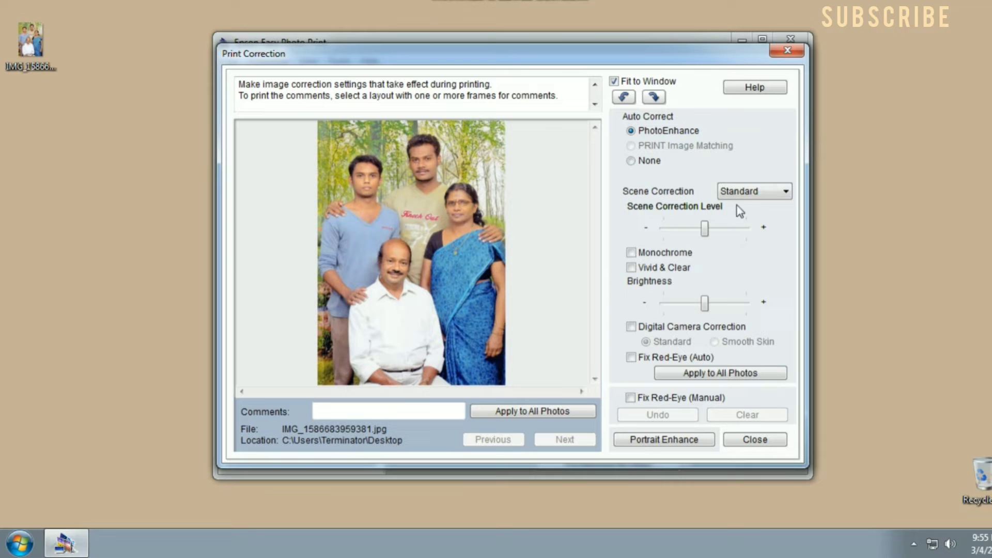
- Apply People scene correction at a raised level and turn on Vivid & Clear
left_click(743, 195)
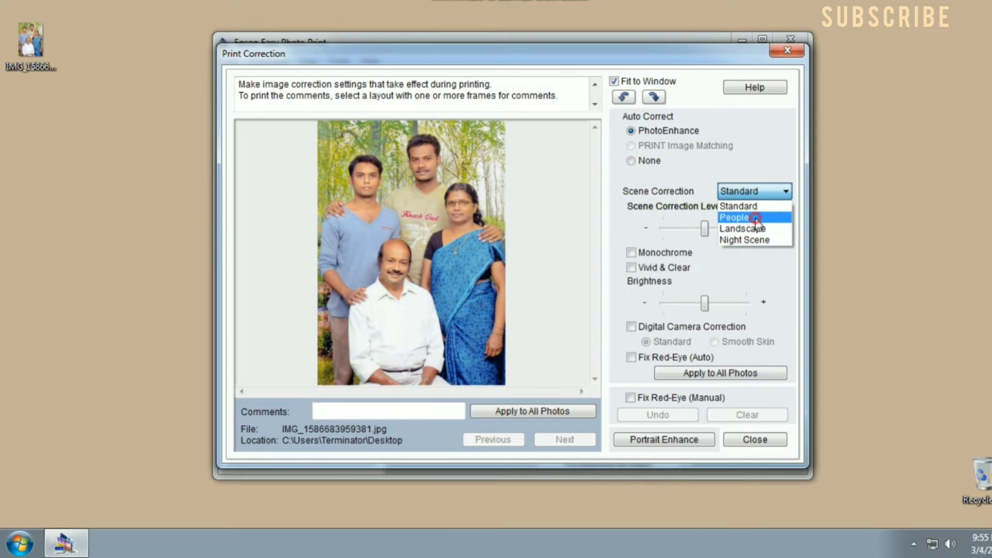
left_click(752, 218)
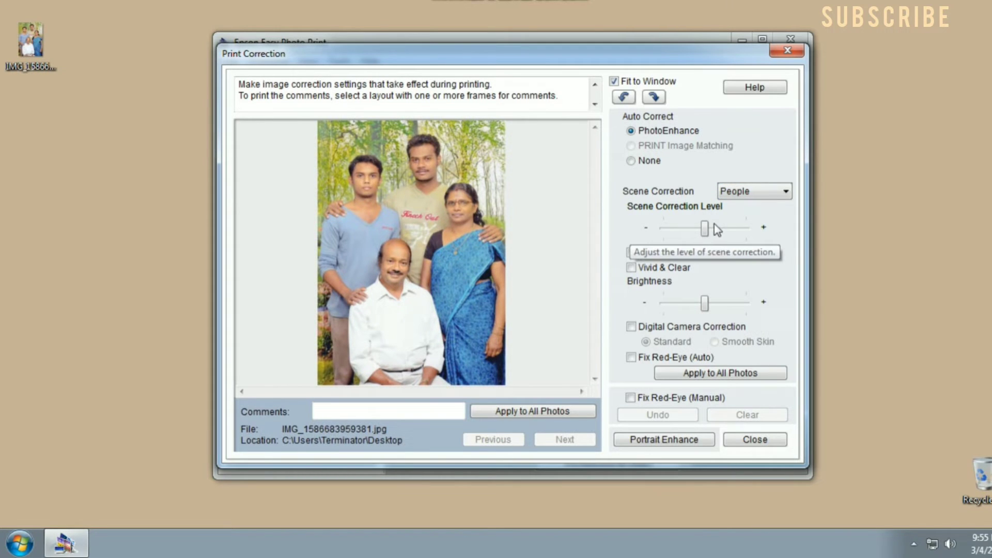
left_click_drag(706, 229, 716, 228)
left_click(631, 253)
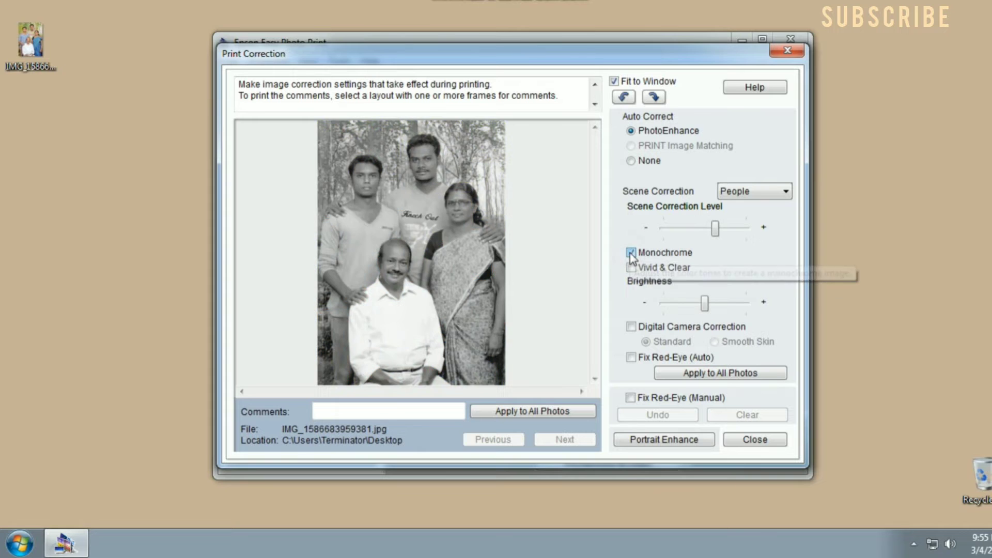
left_click(631, 253)
left_click(631, 268)
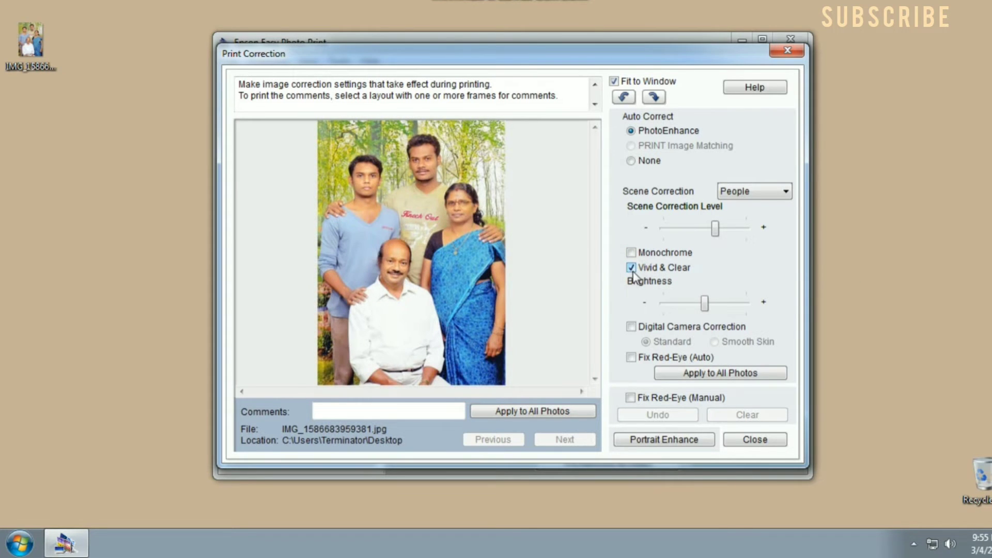
- Lower the print brightness slightly and enable Fix Red-Eye (Auto)
mouse_move(704, 304)
left_mouse_down()
mouse_move(722, 304)
mouse_move(702, 305)
left_mouse_up()
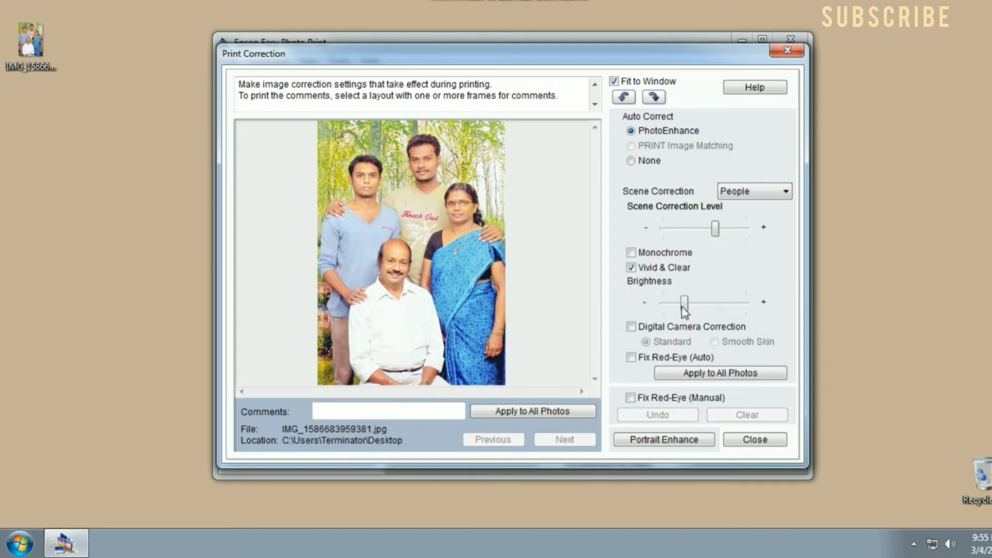
left_click(678, 312)
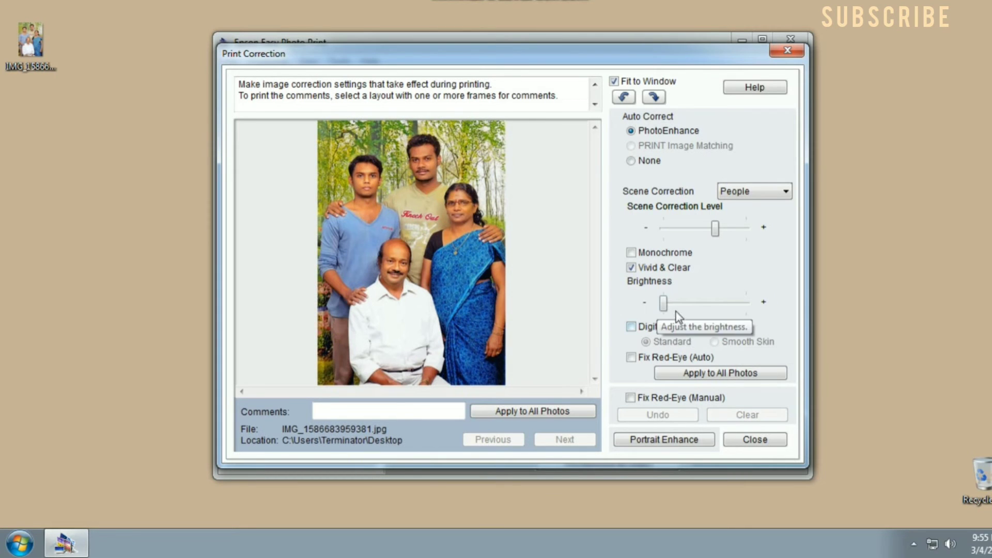
left_click(699, 304)
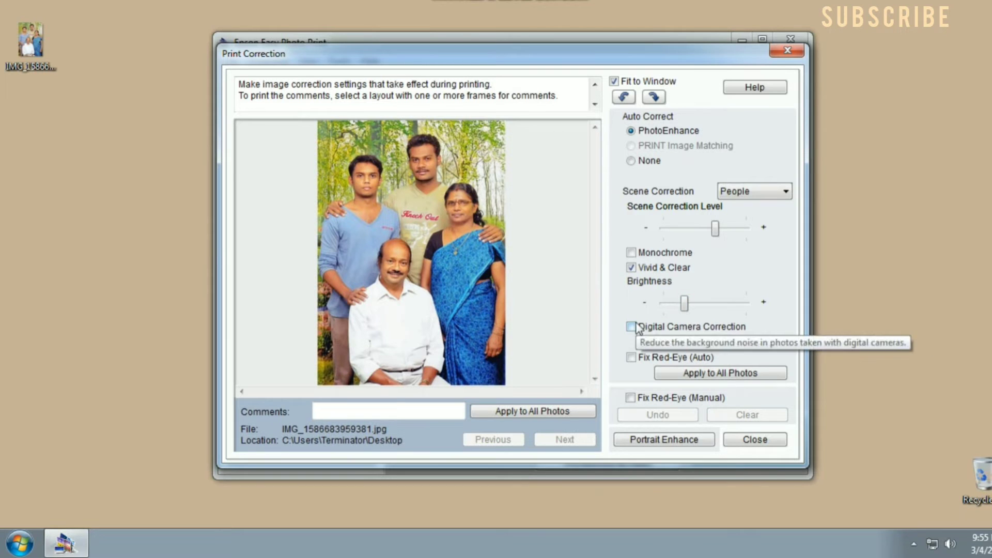
left_click(632, 358)
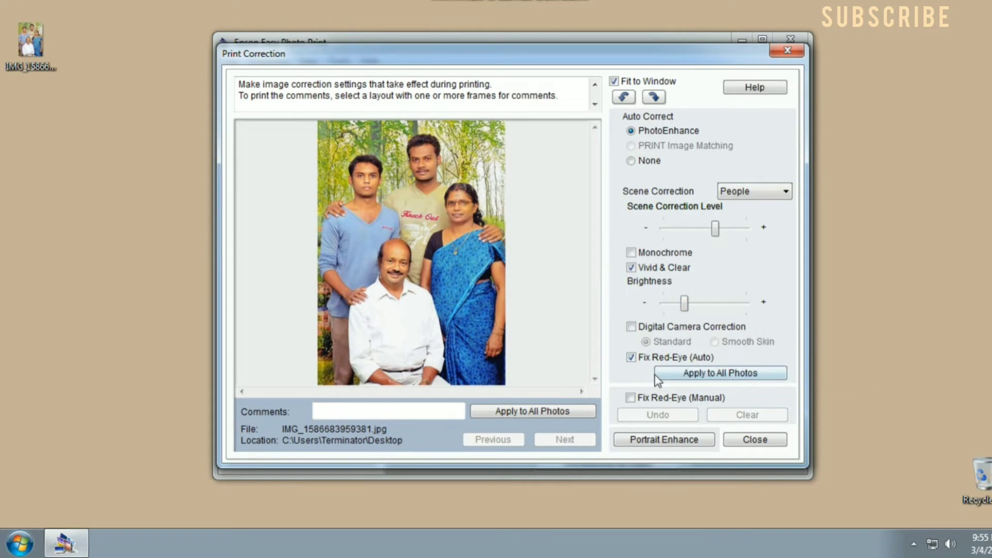
- Raise Face Definition in Portrait Enhance, then close the Portrait Enhance and Print Correction windows
left_click(645, 442)
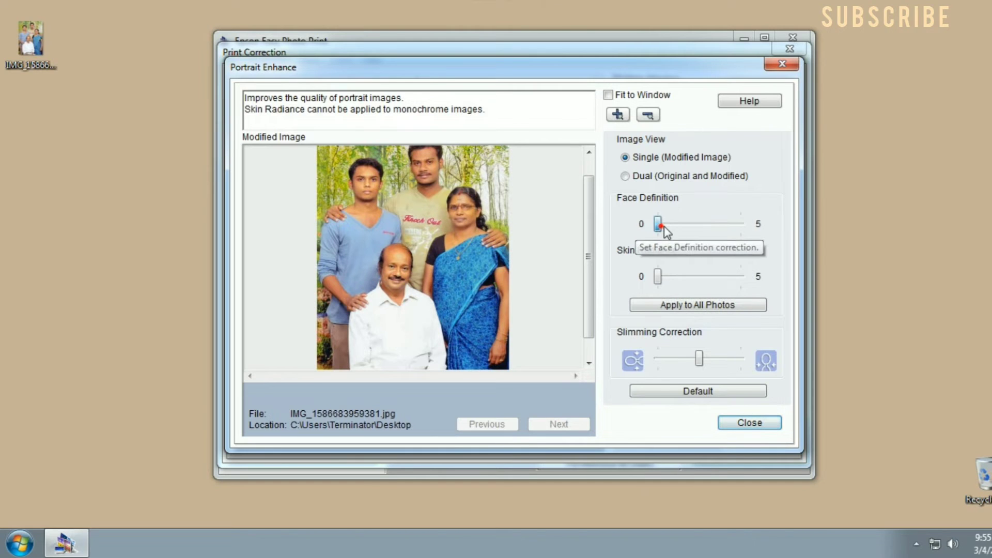
left_click_drag(658, 223, 671, 225)
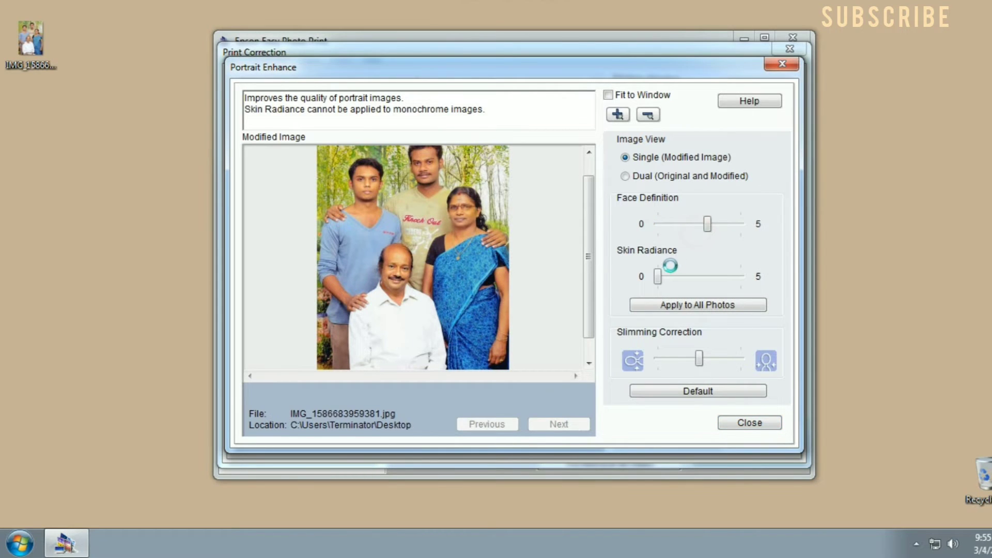
key("Escape")
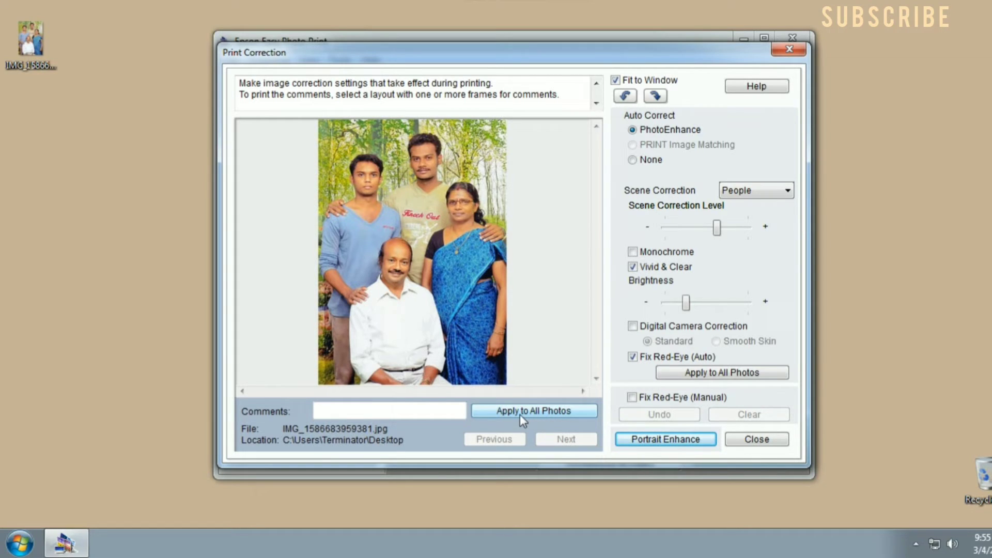
left_click(520, 412)
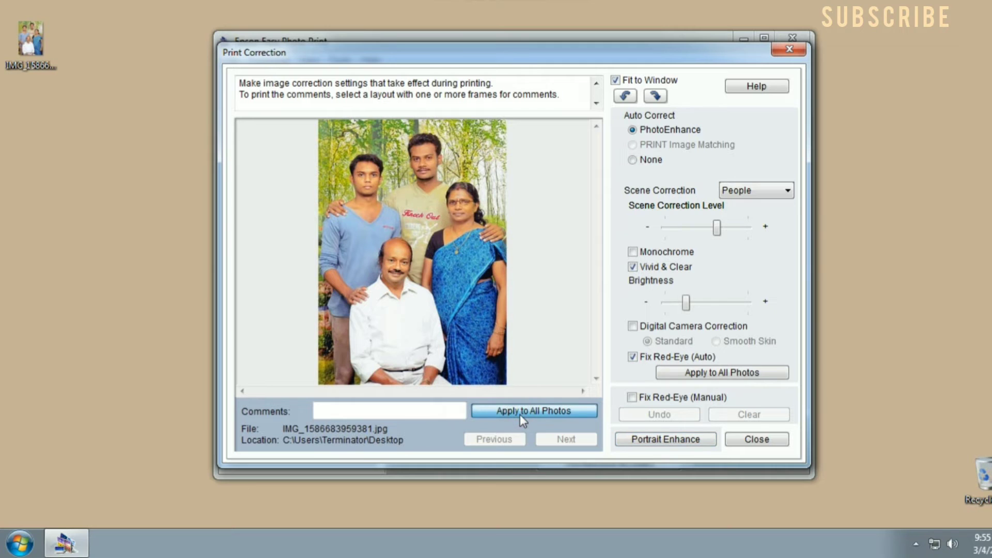
key("Escape")
- Preview the Index (20), index-with-photo-info and multiple-size ID photo layouts
scroll(310, 341, "down", 2)
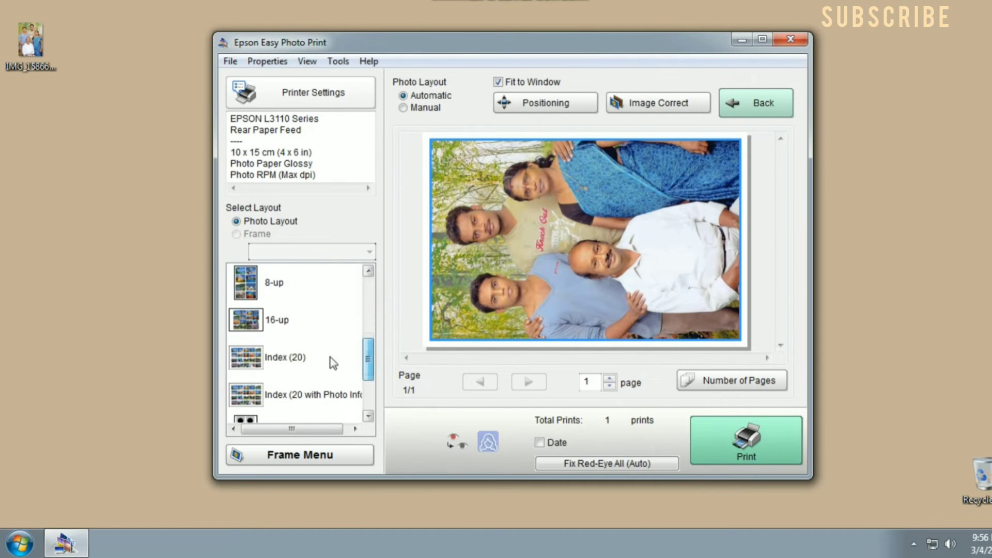
left_click(305, 358)
left_click(302, 395)
scroll(302, 390, "down", 3)
left_click(302, 391)
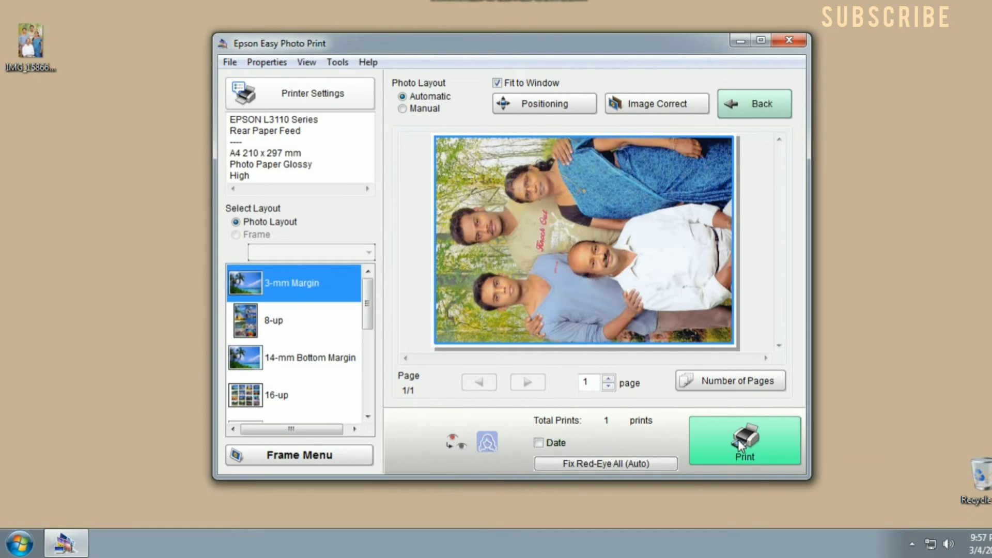
- Send the A4 glossy family photo print to the printer
left_click(738, 439)
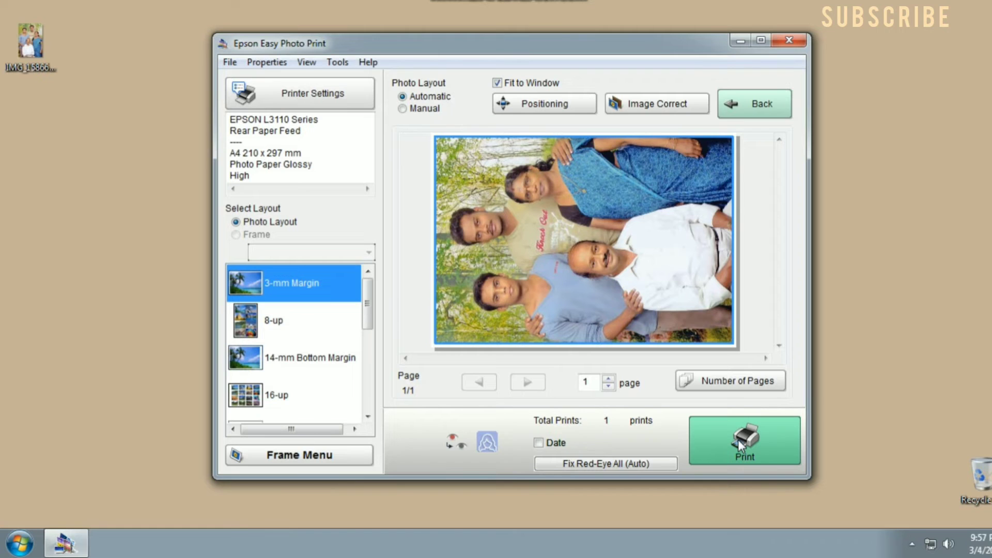